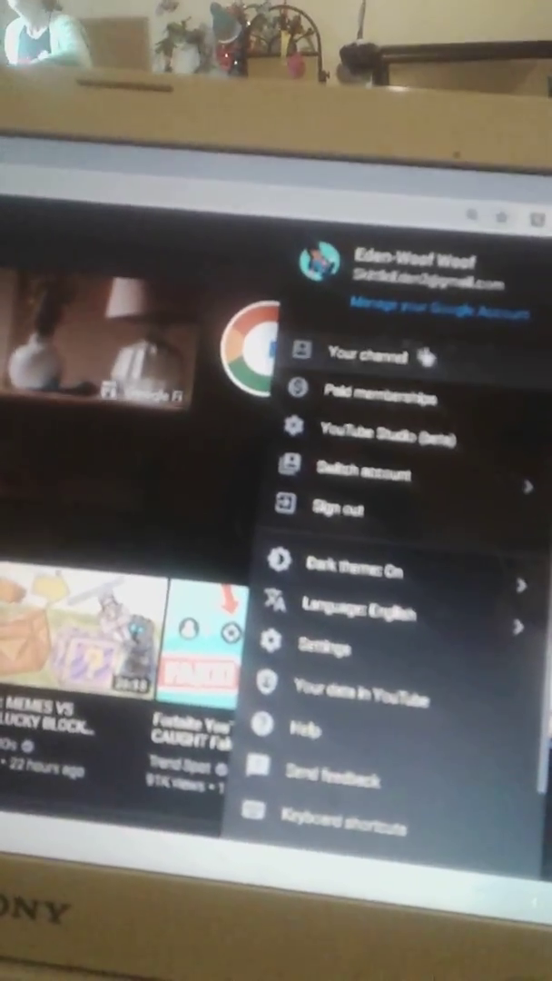
left_click(425, 356)
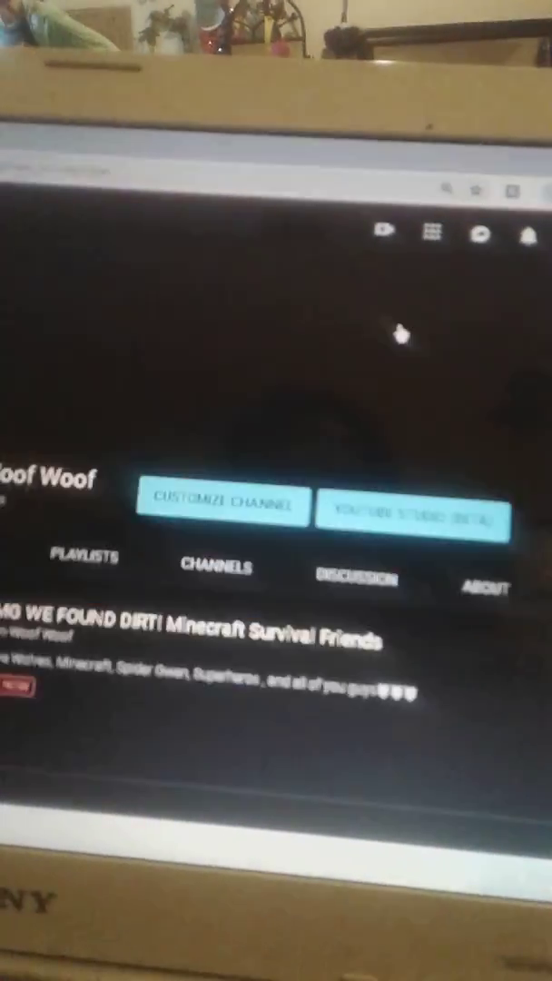